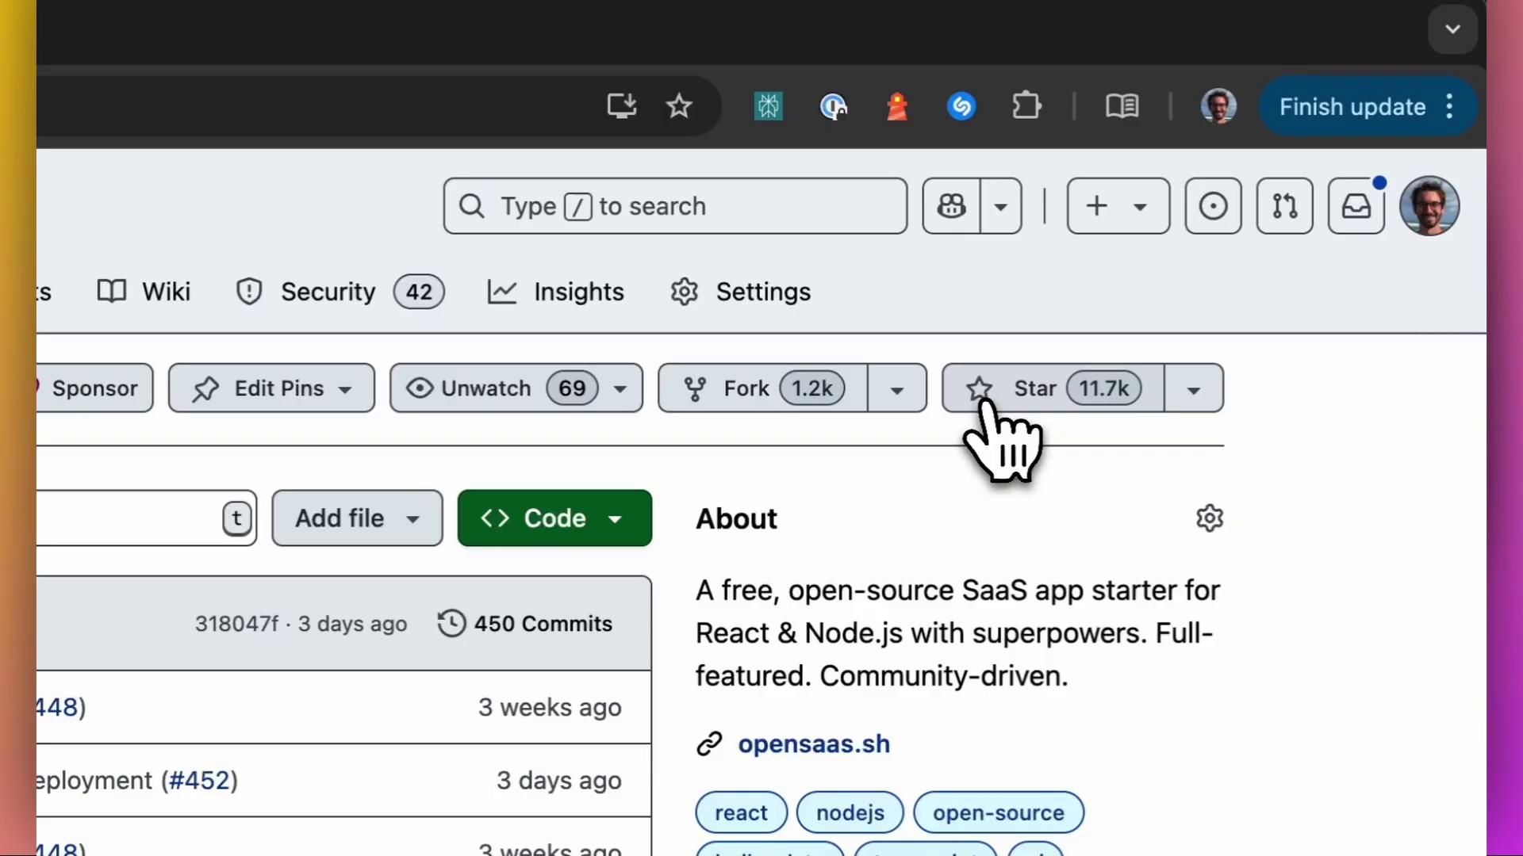
# Star the open-saas repository on GitHub
pyautogui.click(986, 407)
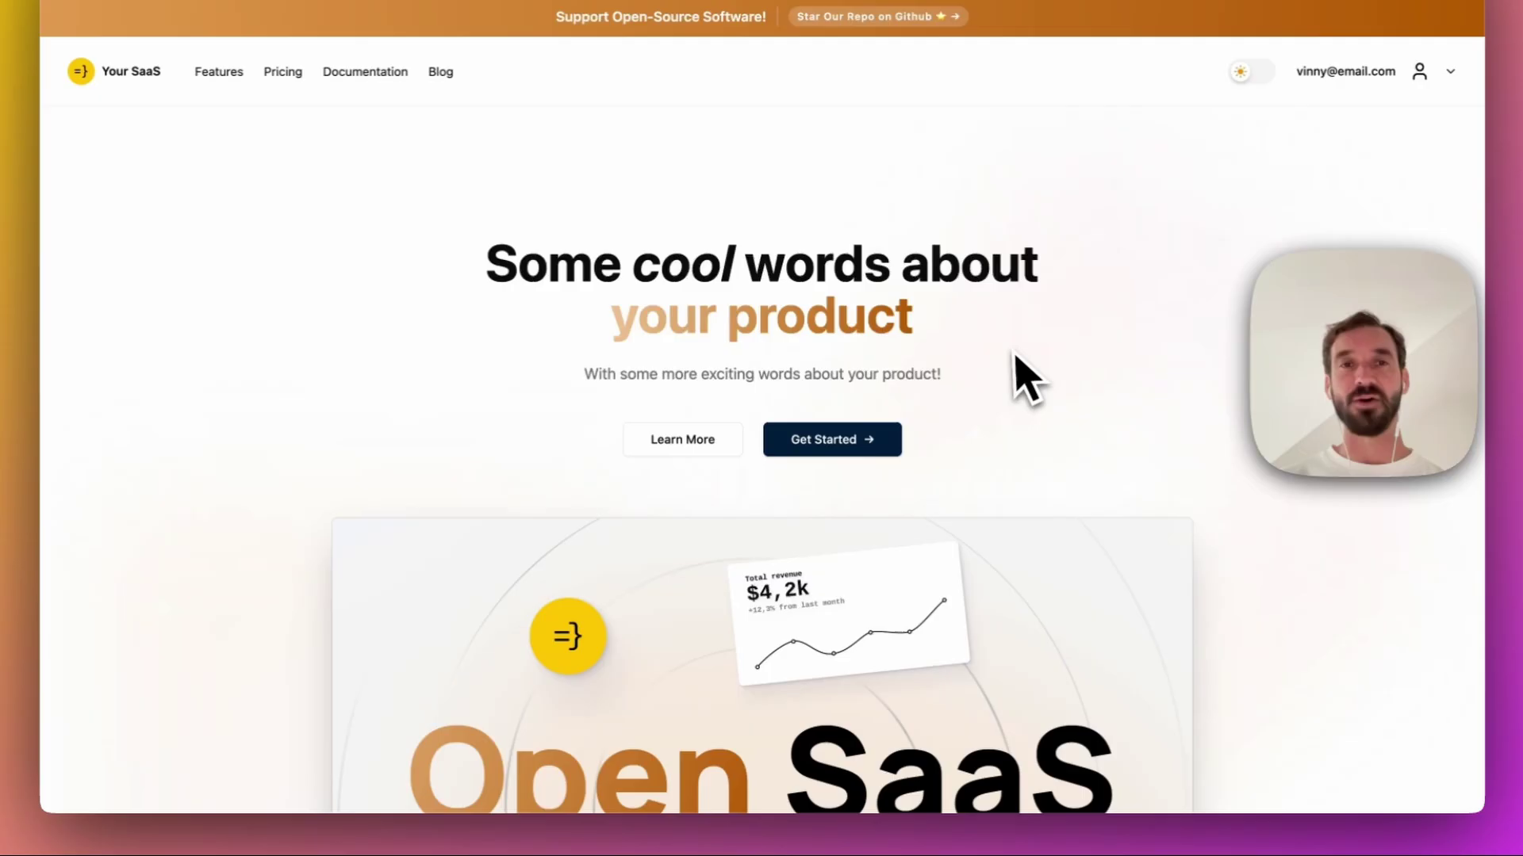
pyautogui.scroll(-2, 1017, 393)
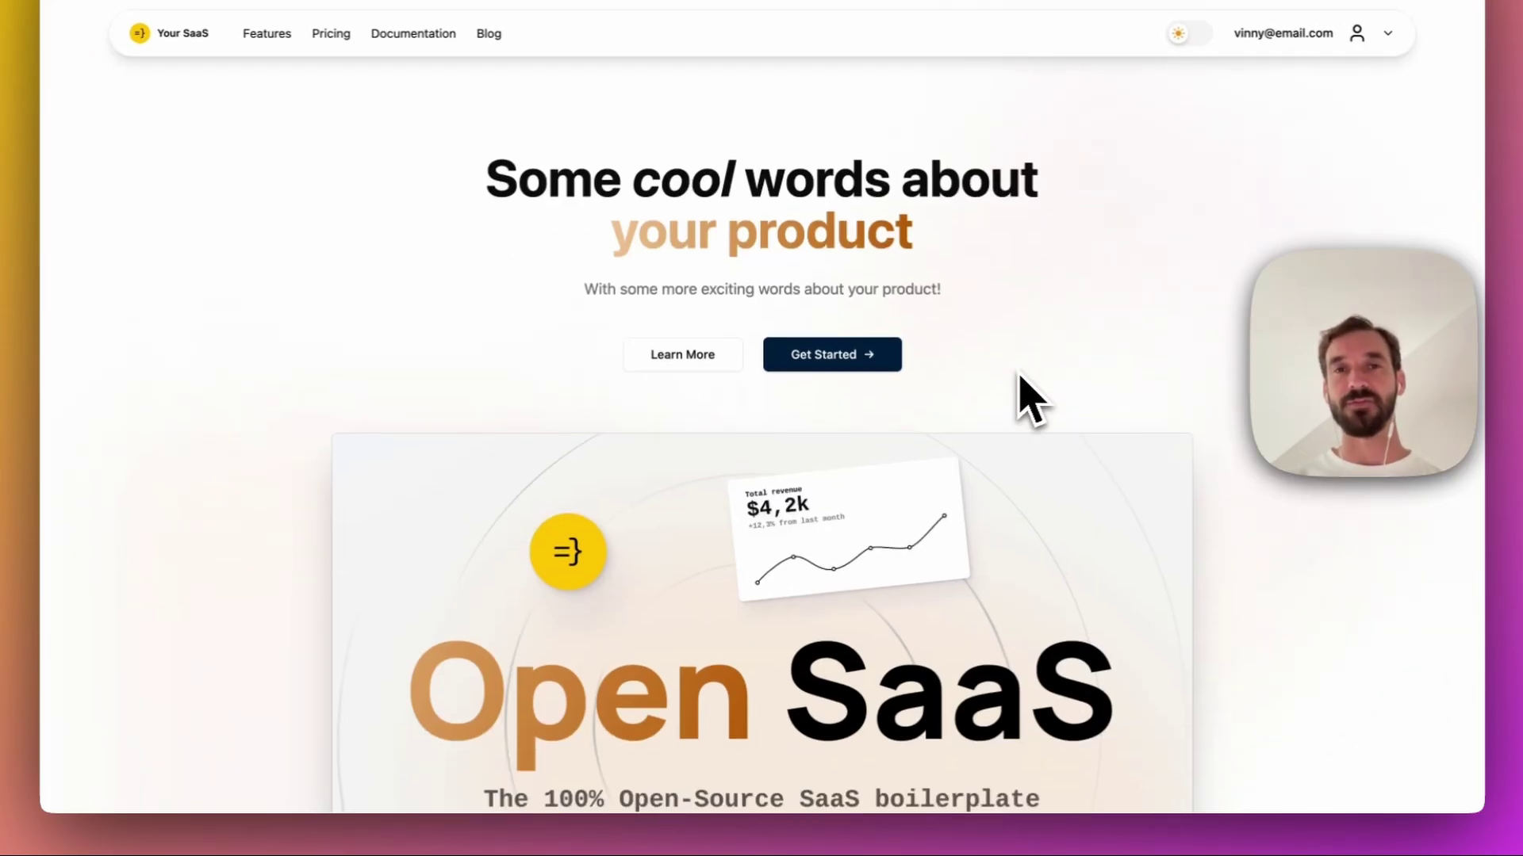
pyautogui.scroll(-1, 1026, 399)
pyautogui.scroll(-1, 1026, 399)
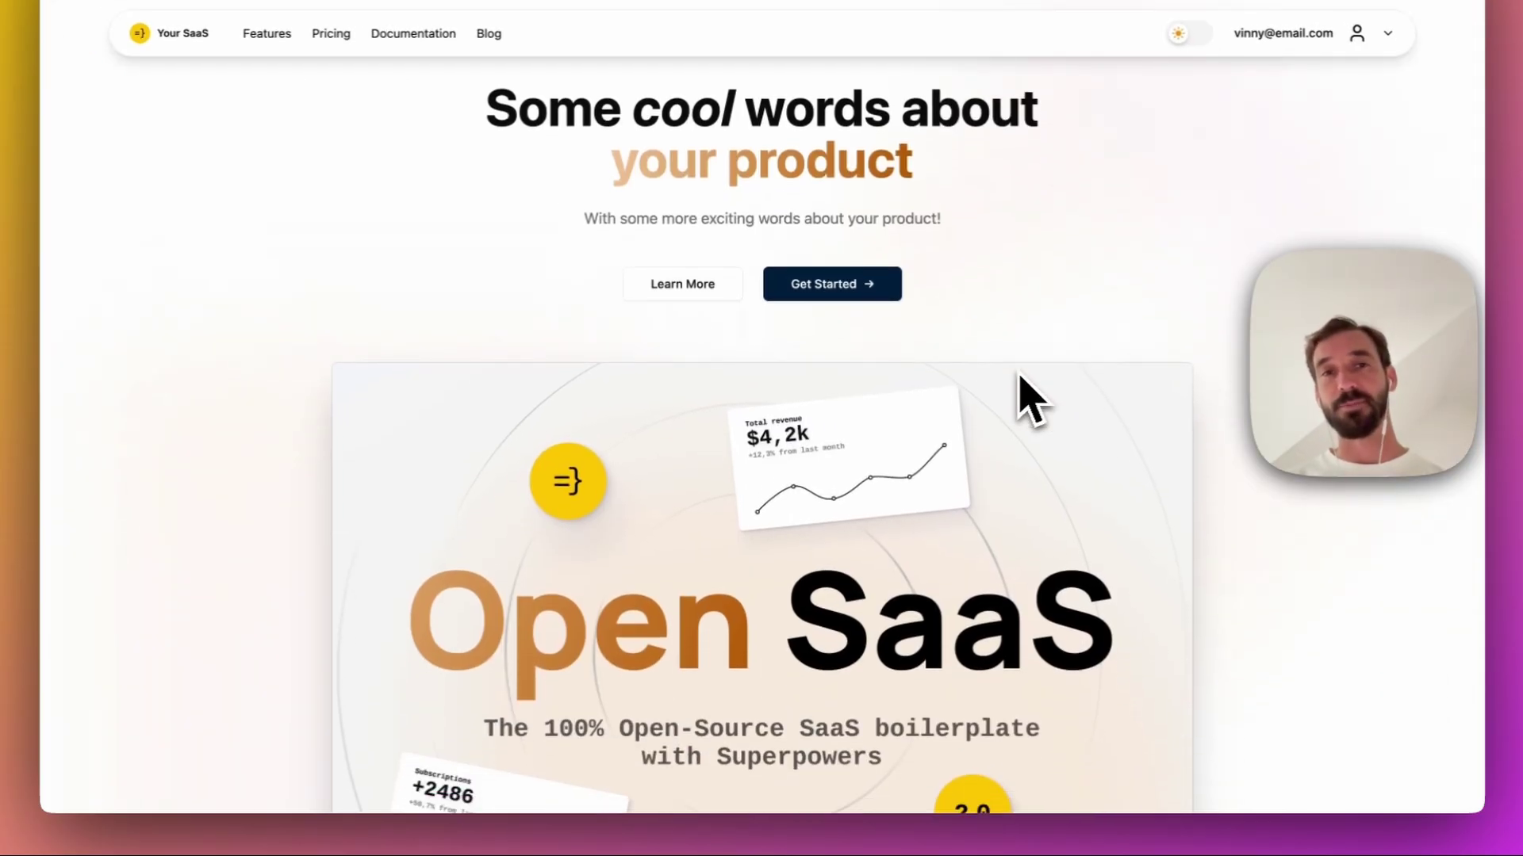
pyautogui.scroll(-1, 1026, 398)
pyautogui.scroll(-1, 1026, 398)
pyautogui.scroll(-1, 1025, 398)
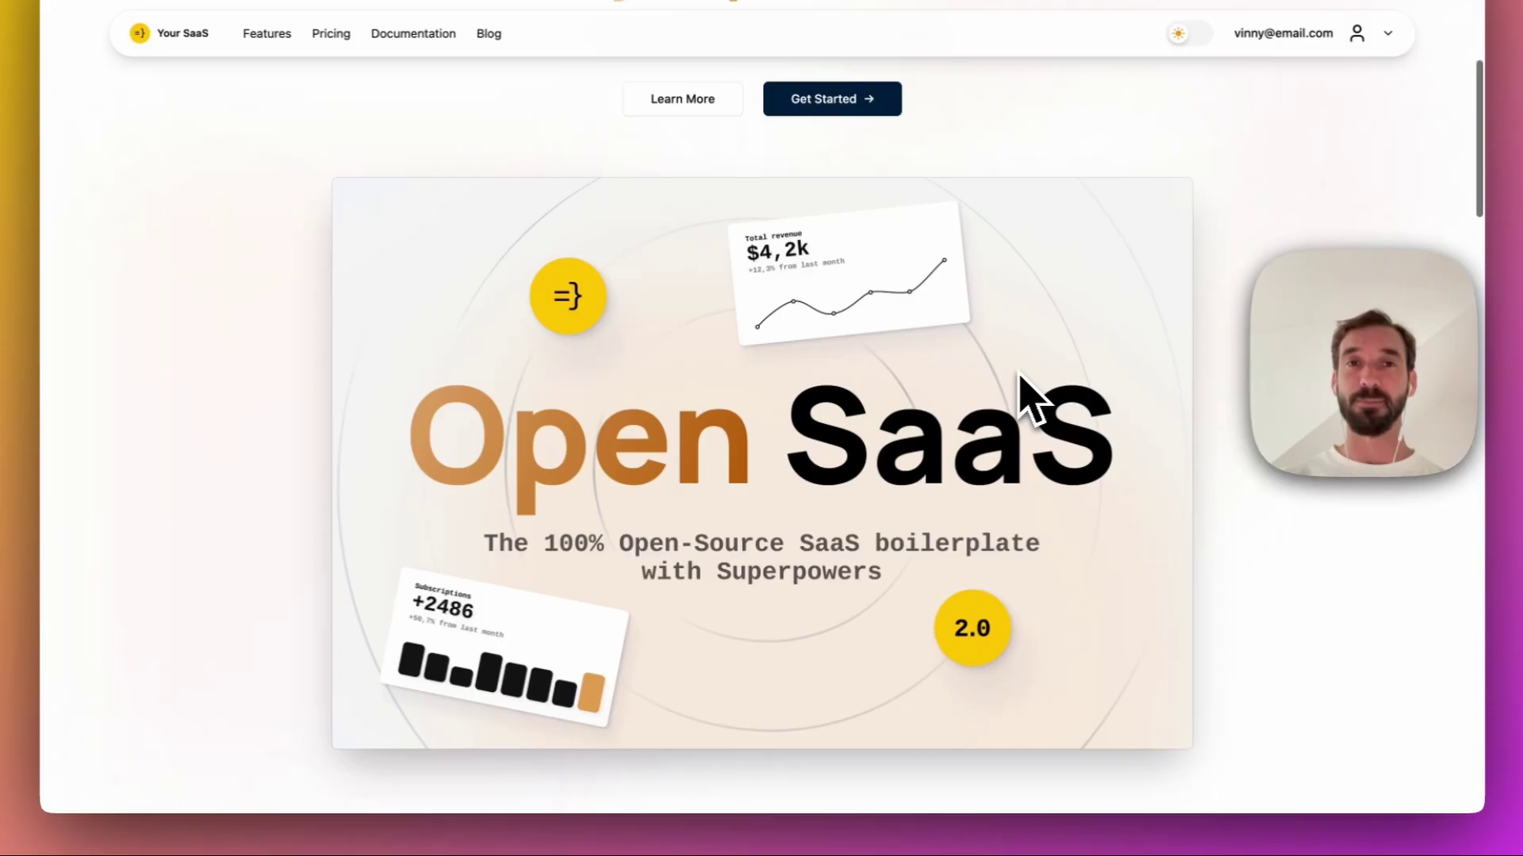
pyautogui.scroll(-1, 1026, 398)
pyautogui.scroll(-1, 1026, 399)
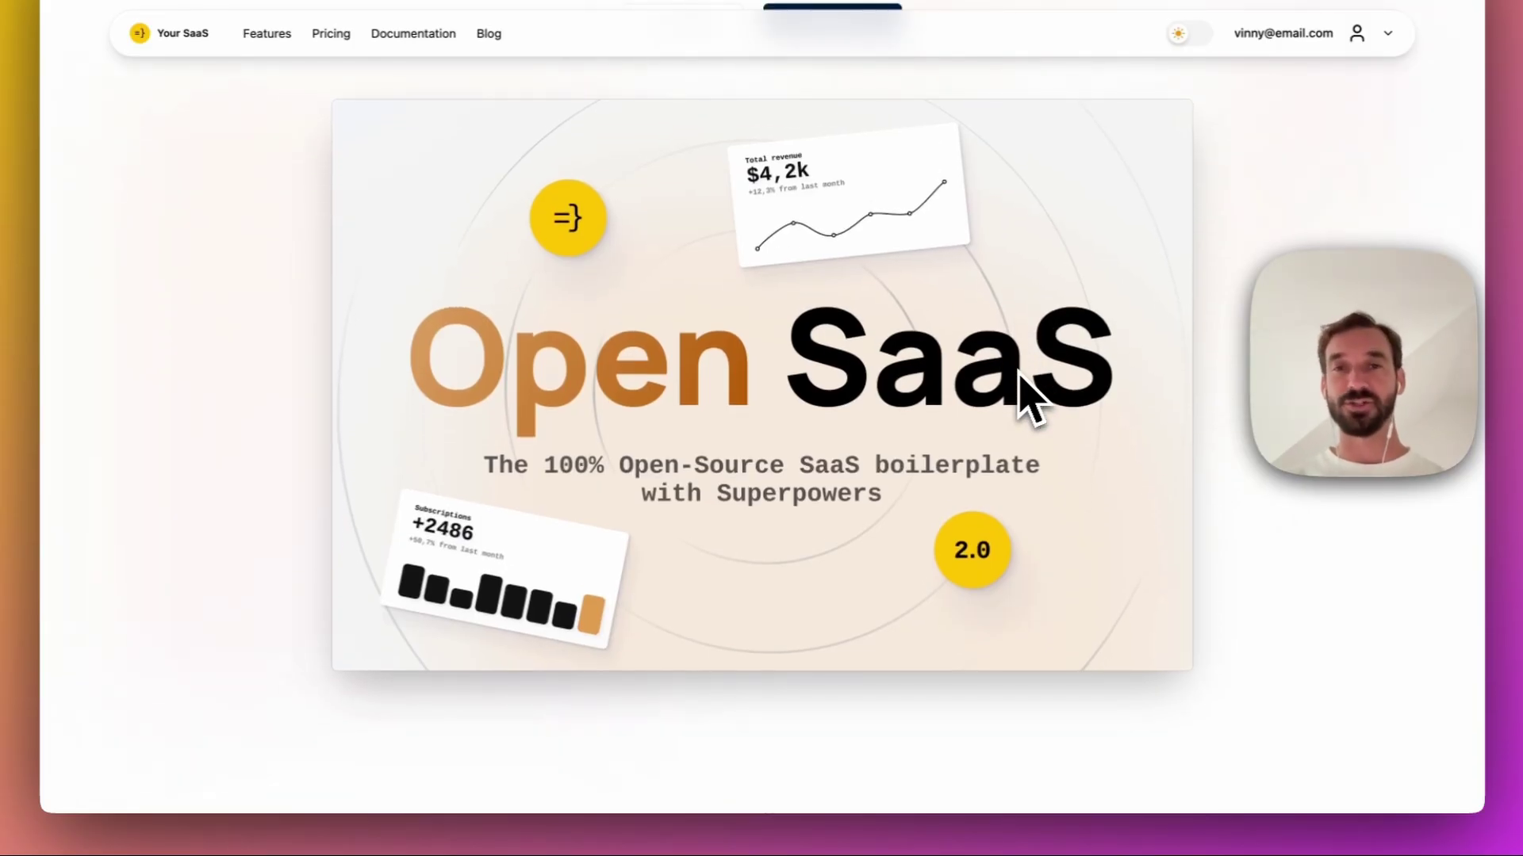
pyautogui.scroll(-2, 1026, 399)
pyautogui.scroll(-1, 1026, 399)
pyautogui.scroll(-2, 1026, 399)
pyautogui.scroll(-1, 1027, 399)
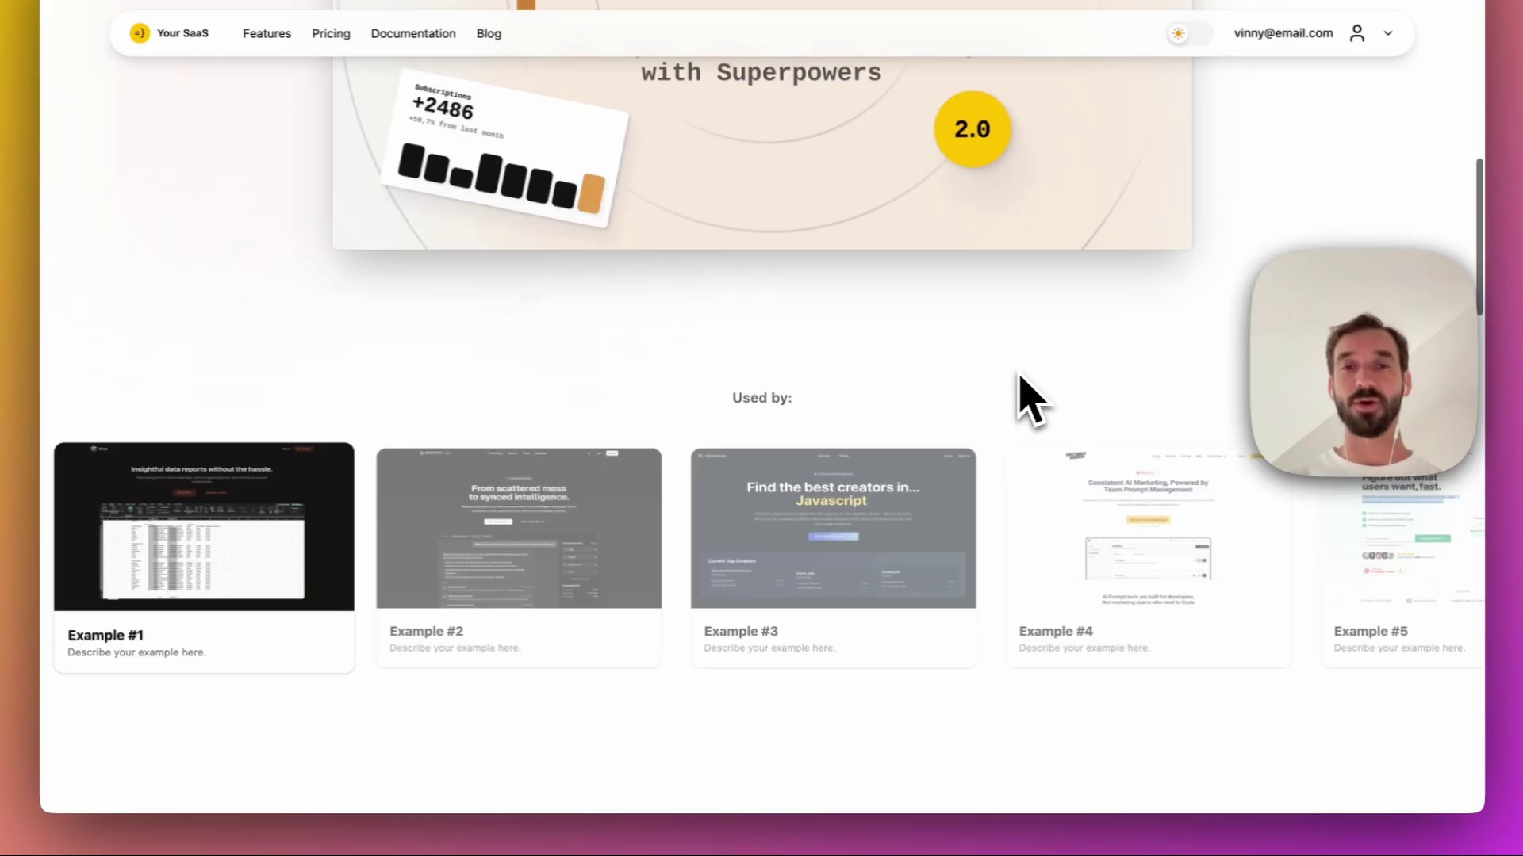
pyautogui.scroll(-1, 850, 273)
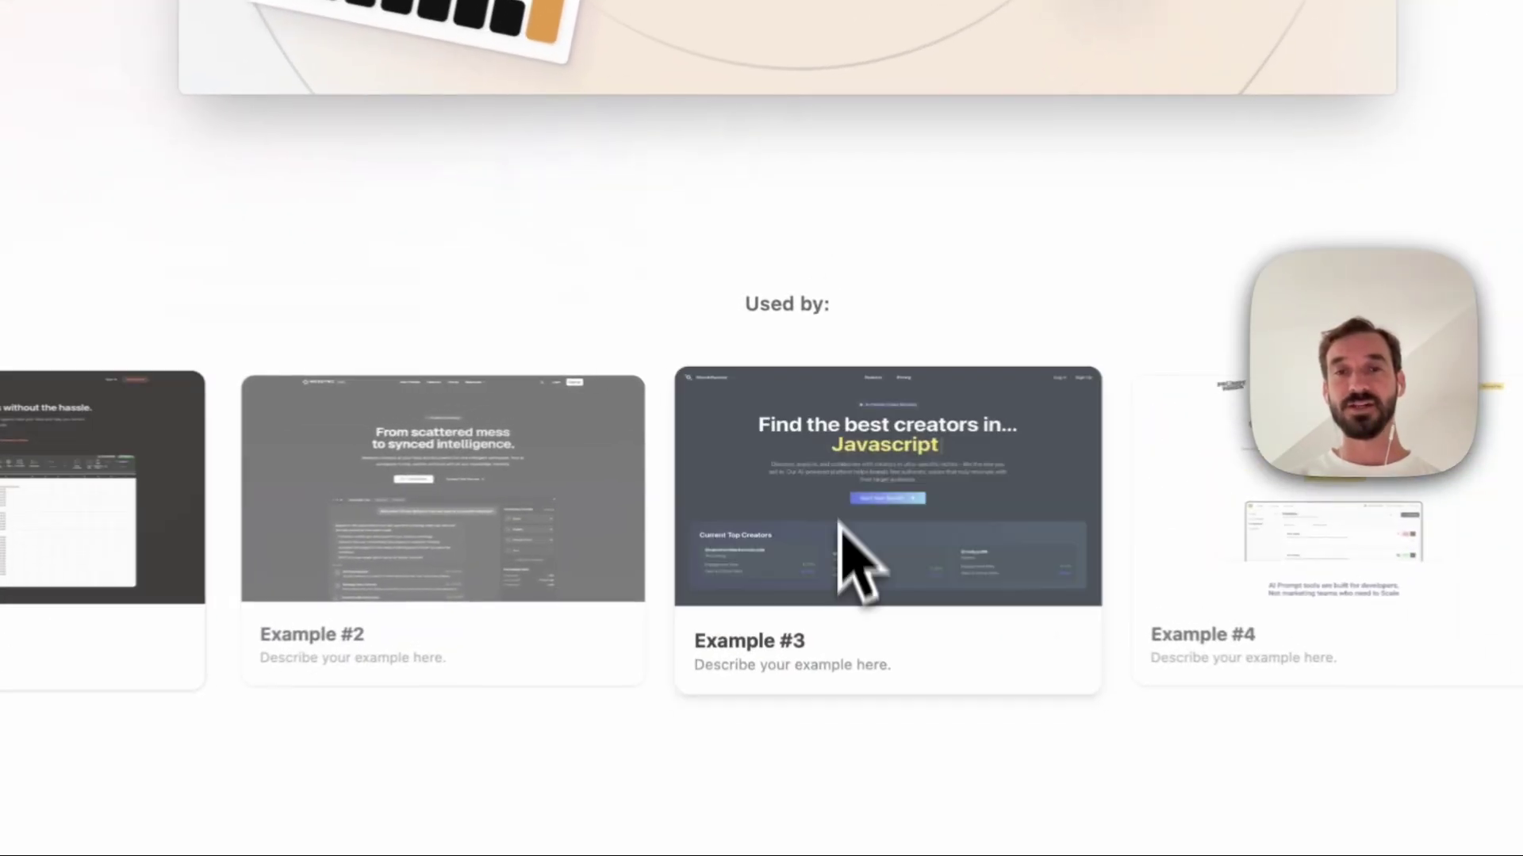
pyautogui.scroll(-2, 1087, 585)
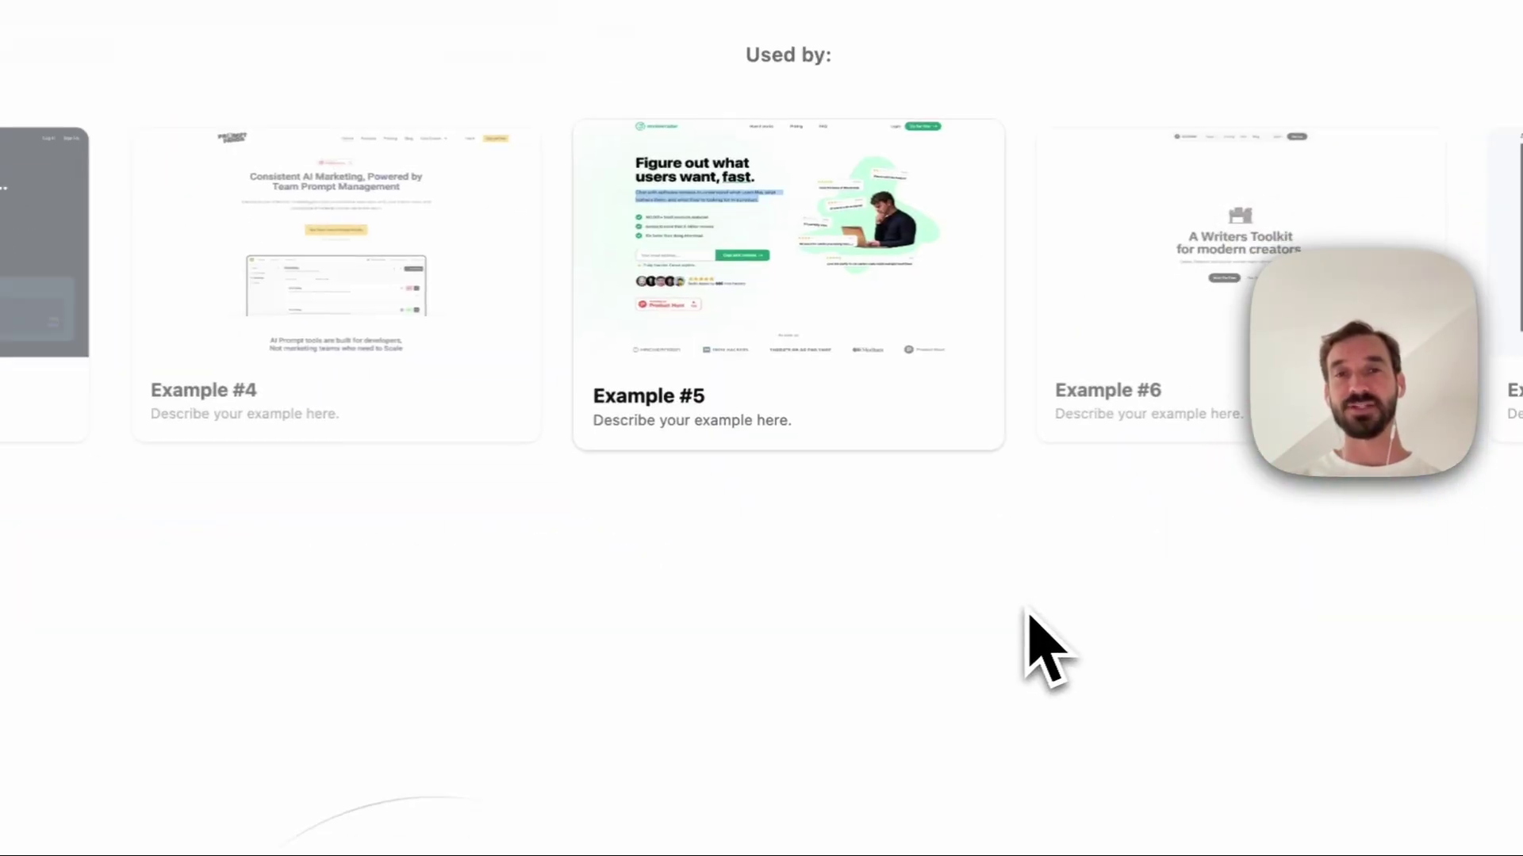
pyautogui.scroll(-3, 884, 630)
pyautogui.scroll(-2, 884, 629)
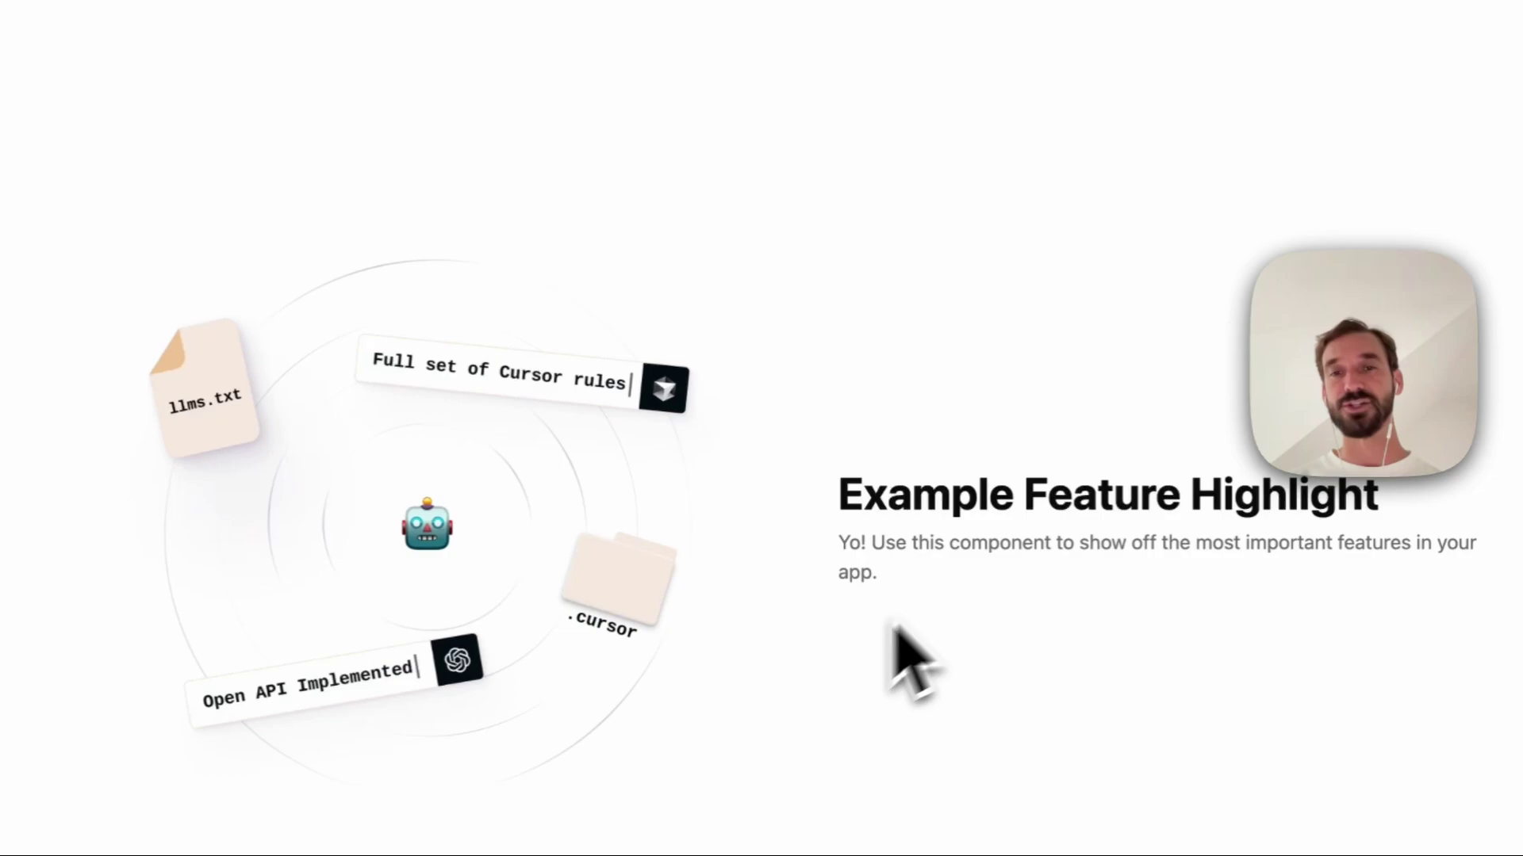
pyautogui.scroll(-5, 901, 648)
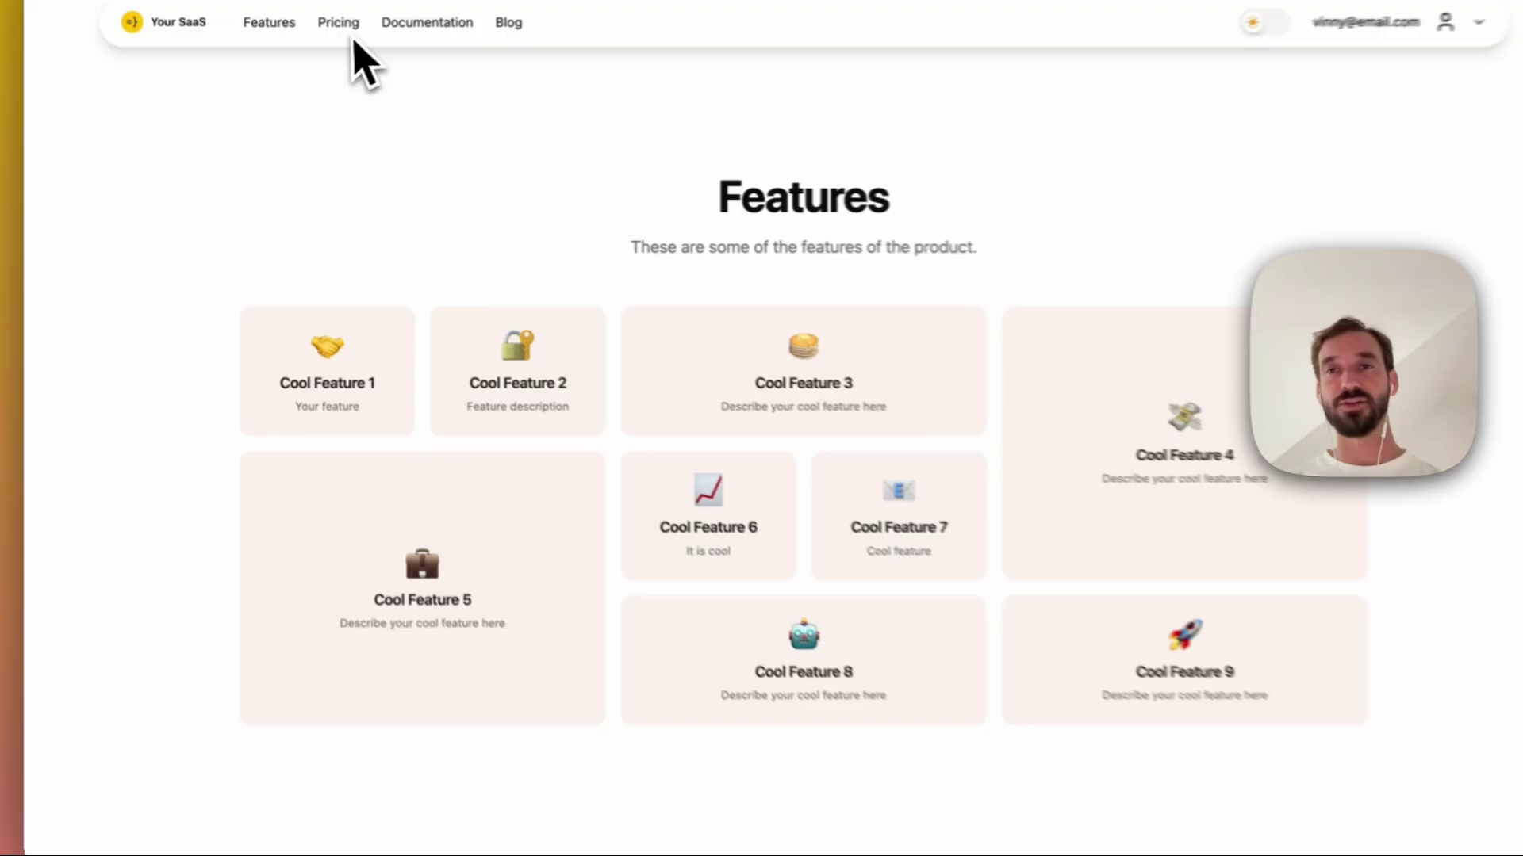
# Visit the Pricing page, return home, then copy the docs Introduction URL for LLMs
pyautogui.click(339, 24)
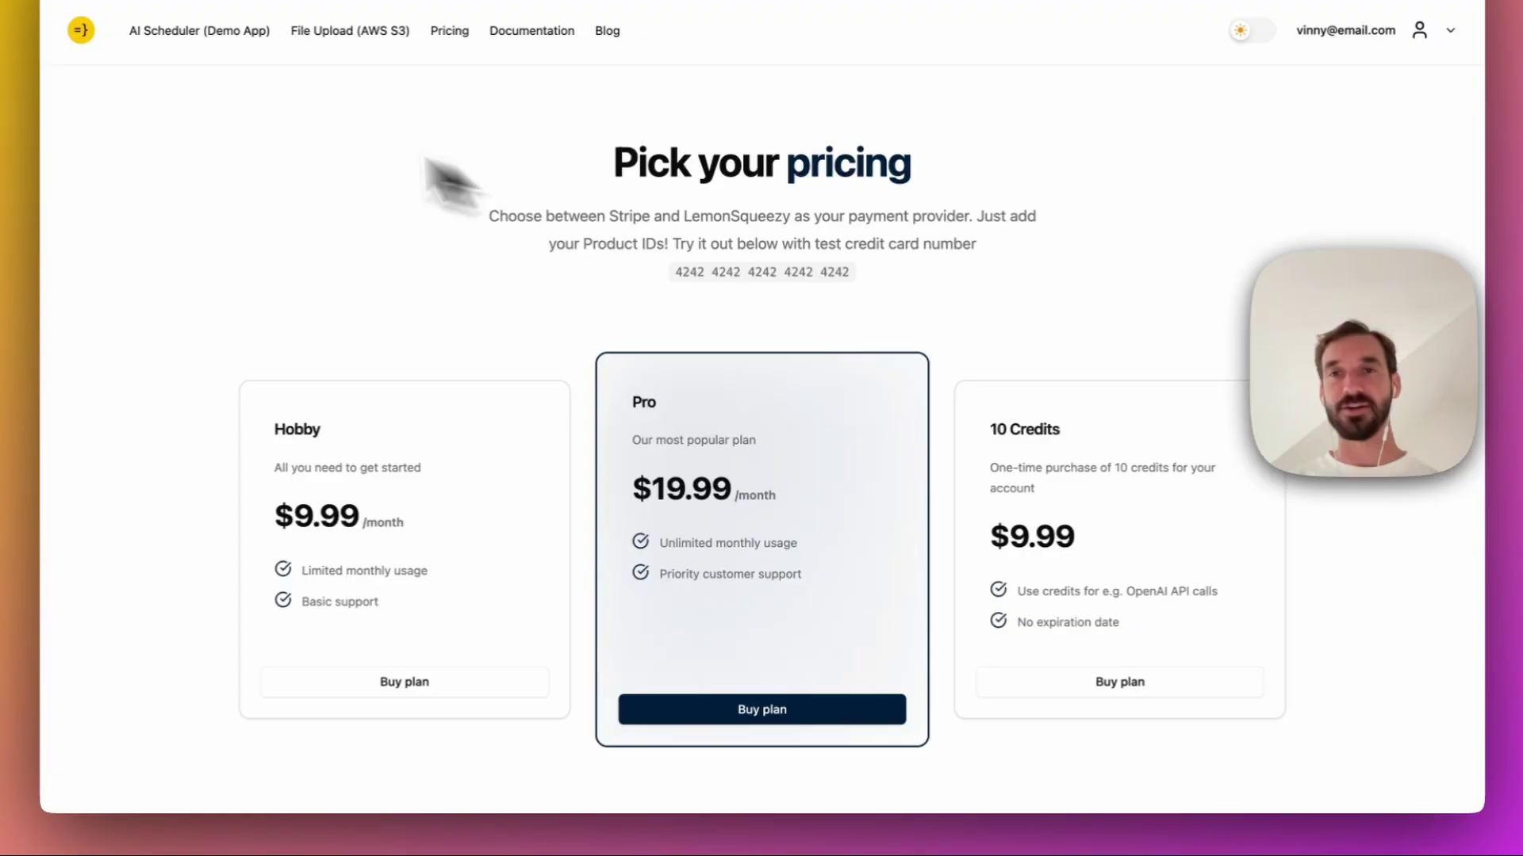
pyautogui.click(83, 42)
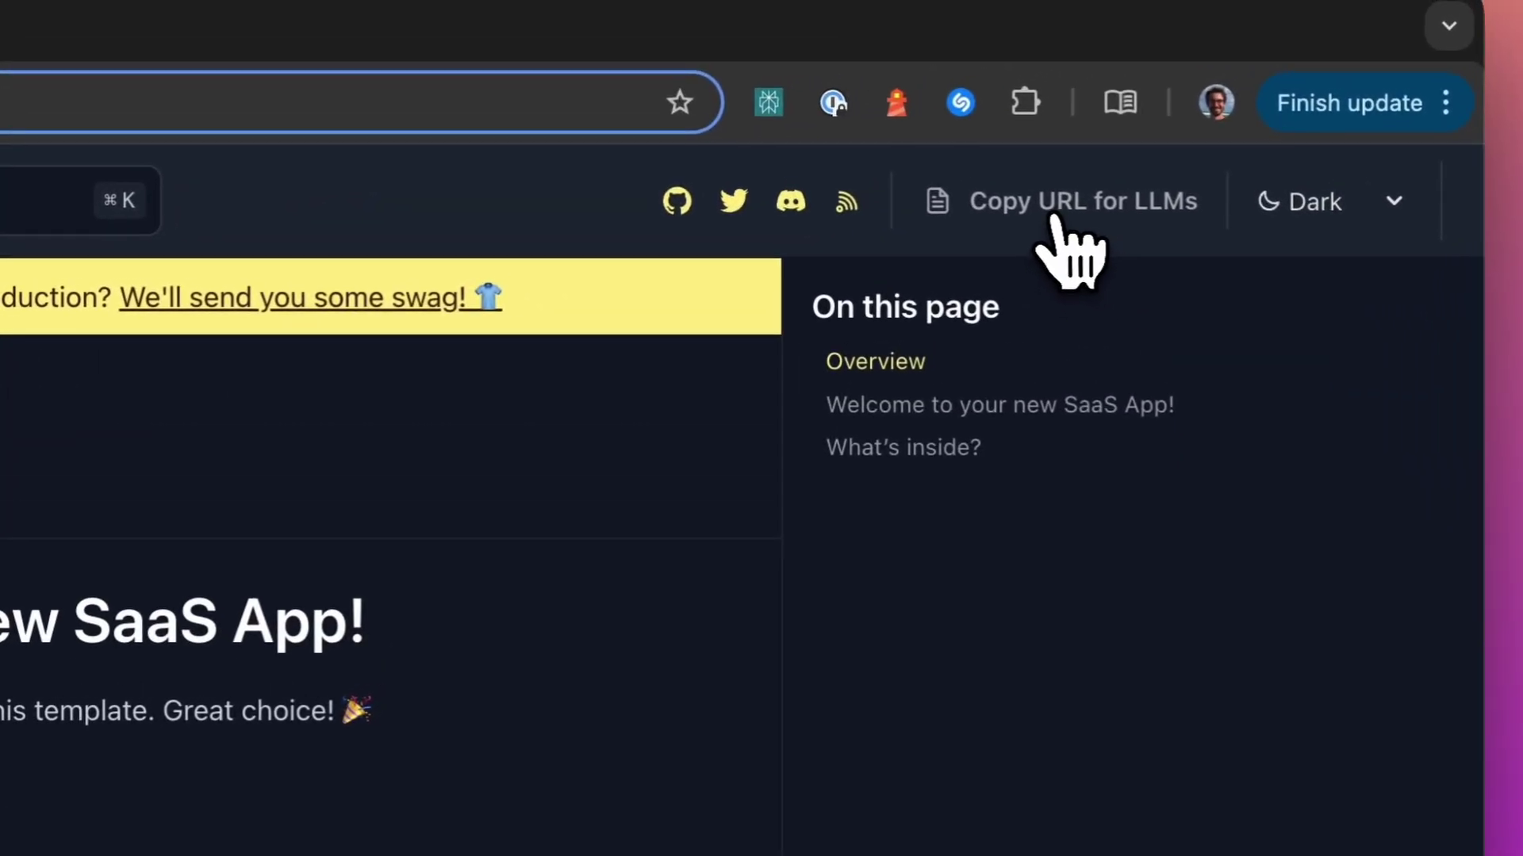
pyautogui.click(1057, 220)
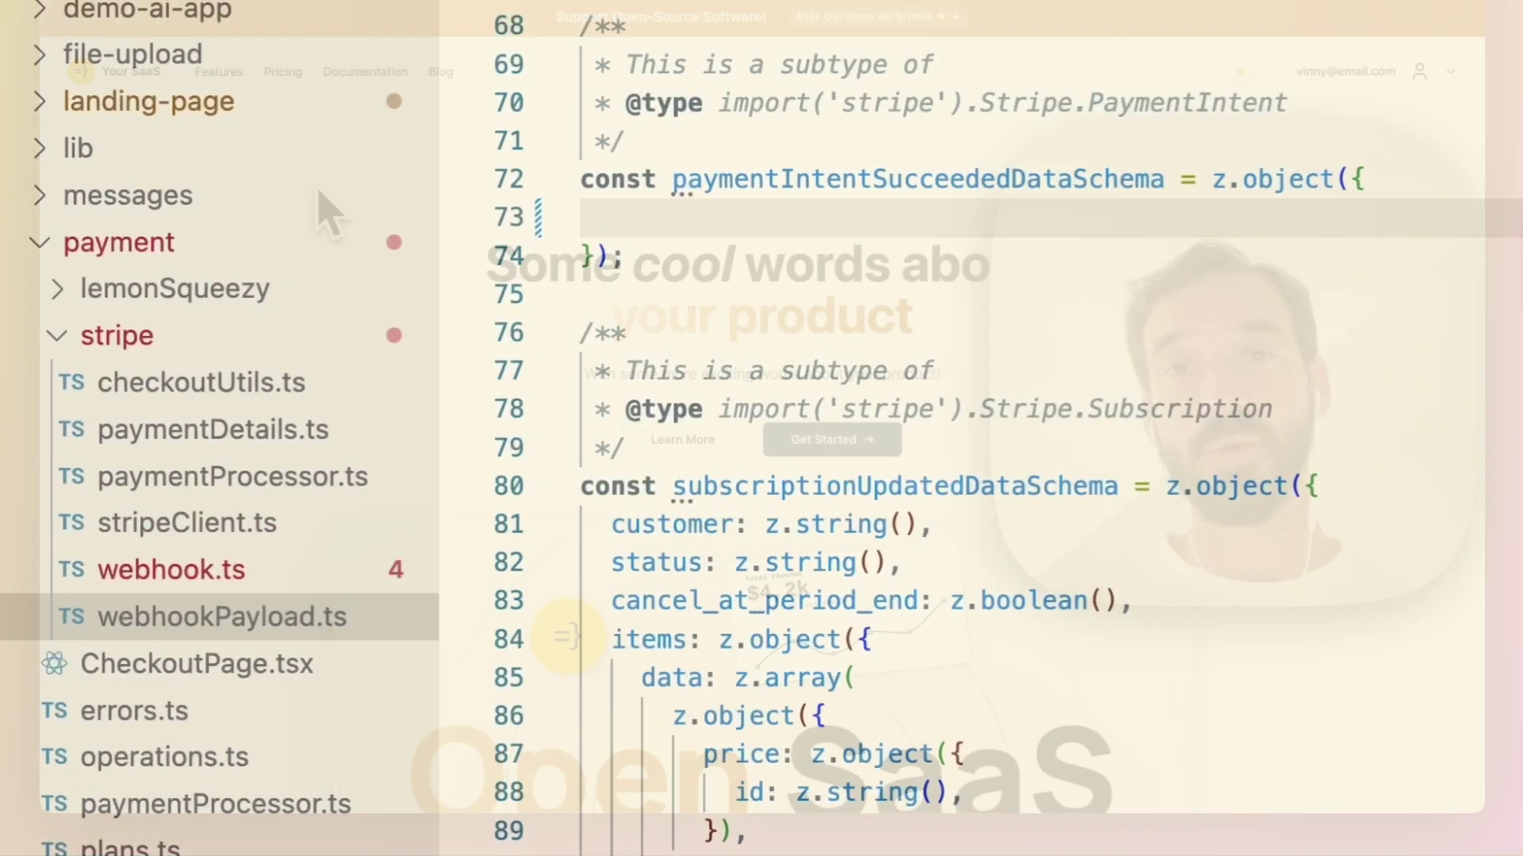
# Paste optional invoice, numeric created, and metadata priceId fields into paymentIntentSucceededDataSchema
pyautogui.write('invoice: z.unknown().optional(),')
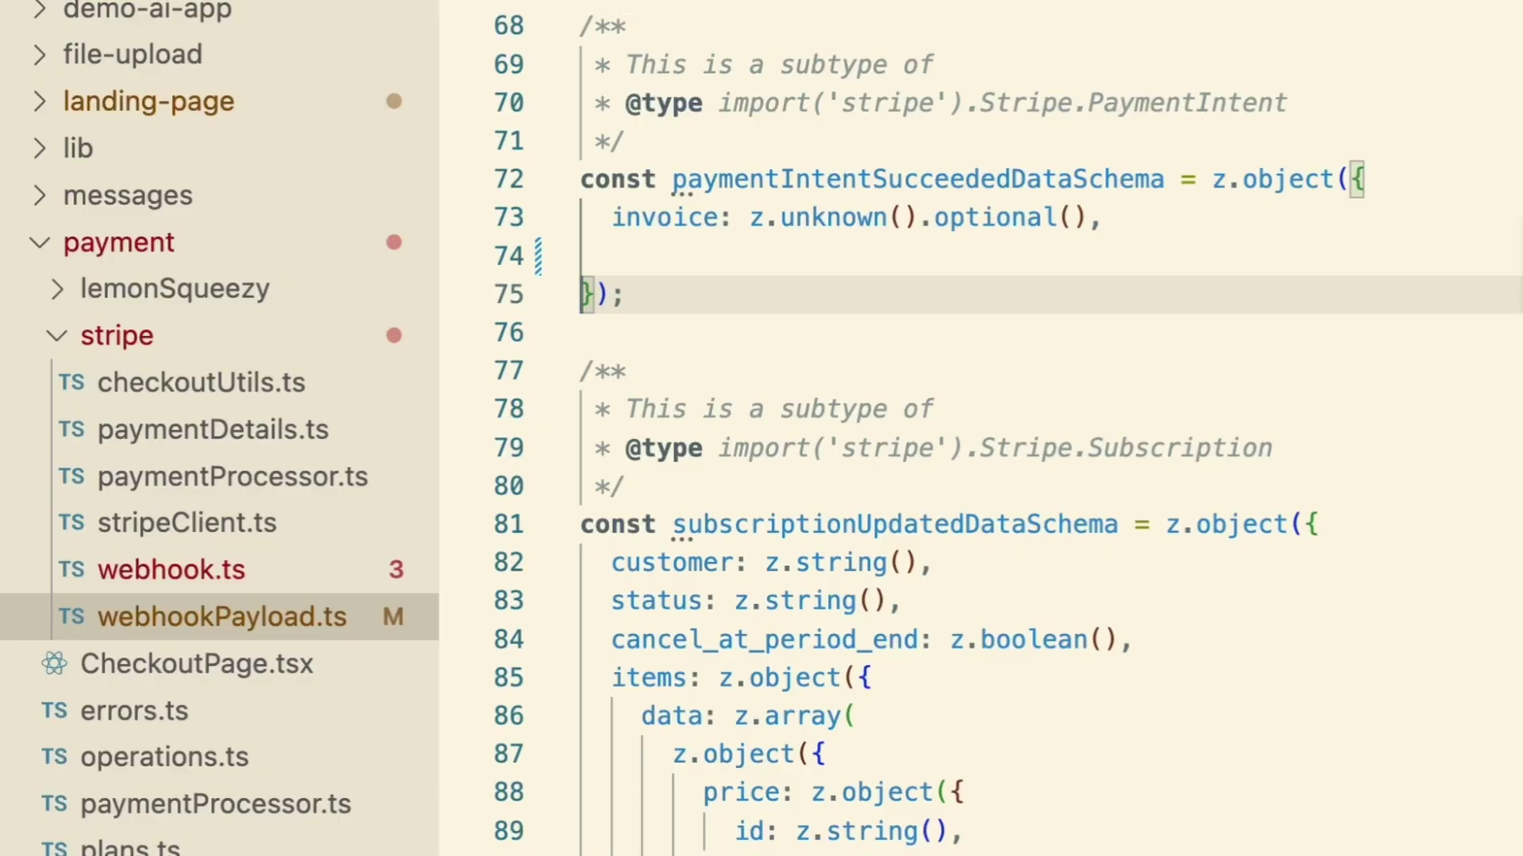
pyautogui.write('created: z.number(),')
pyautogui.write('metadata: z.object({   priceId: z.string().optional(), }),')
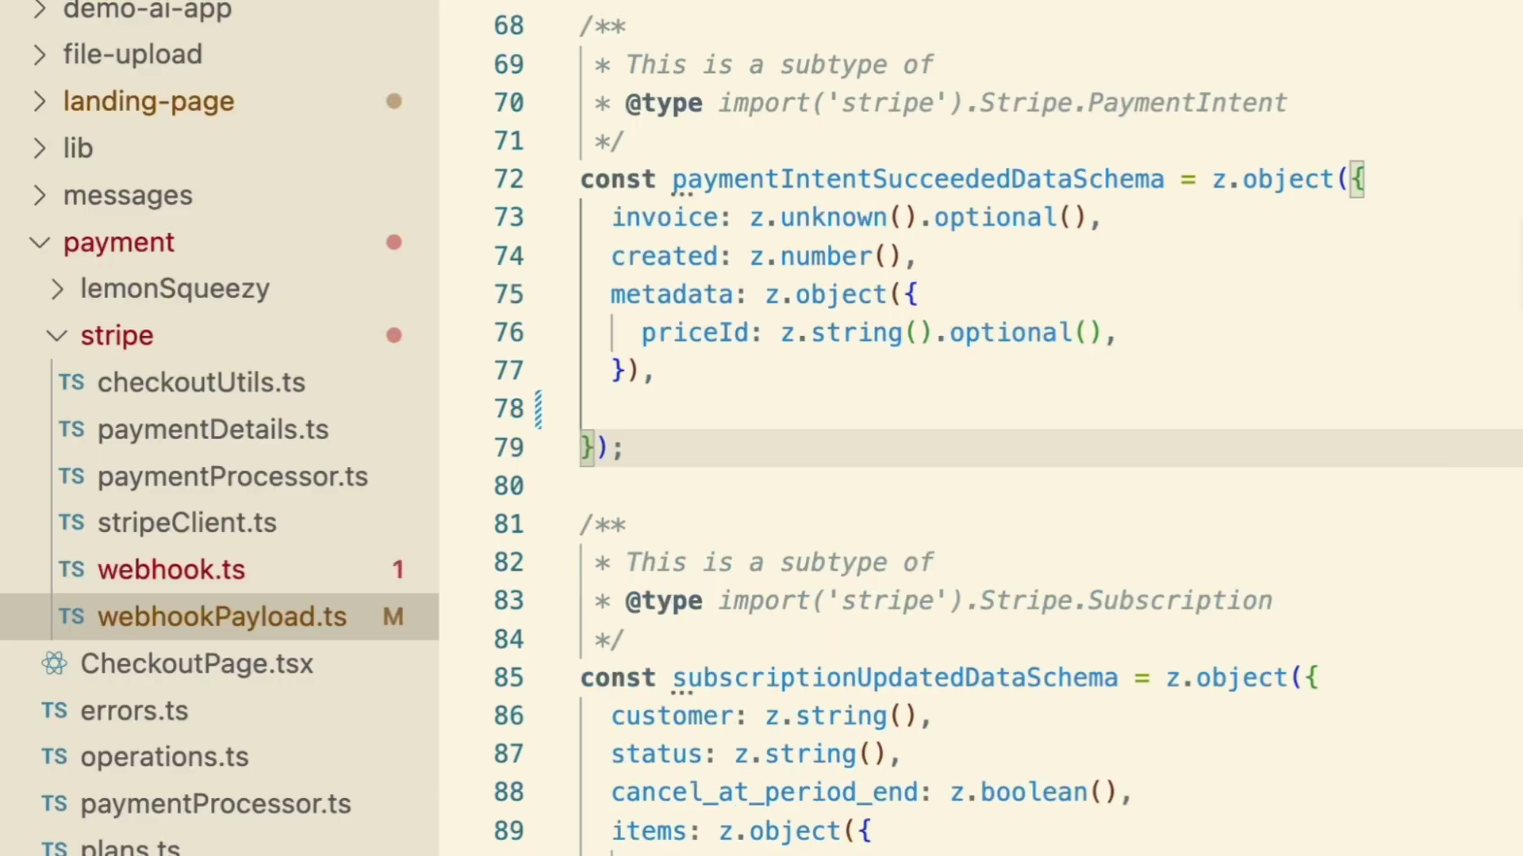
pyautogui.write('customer: z.string(),')
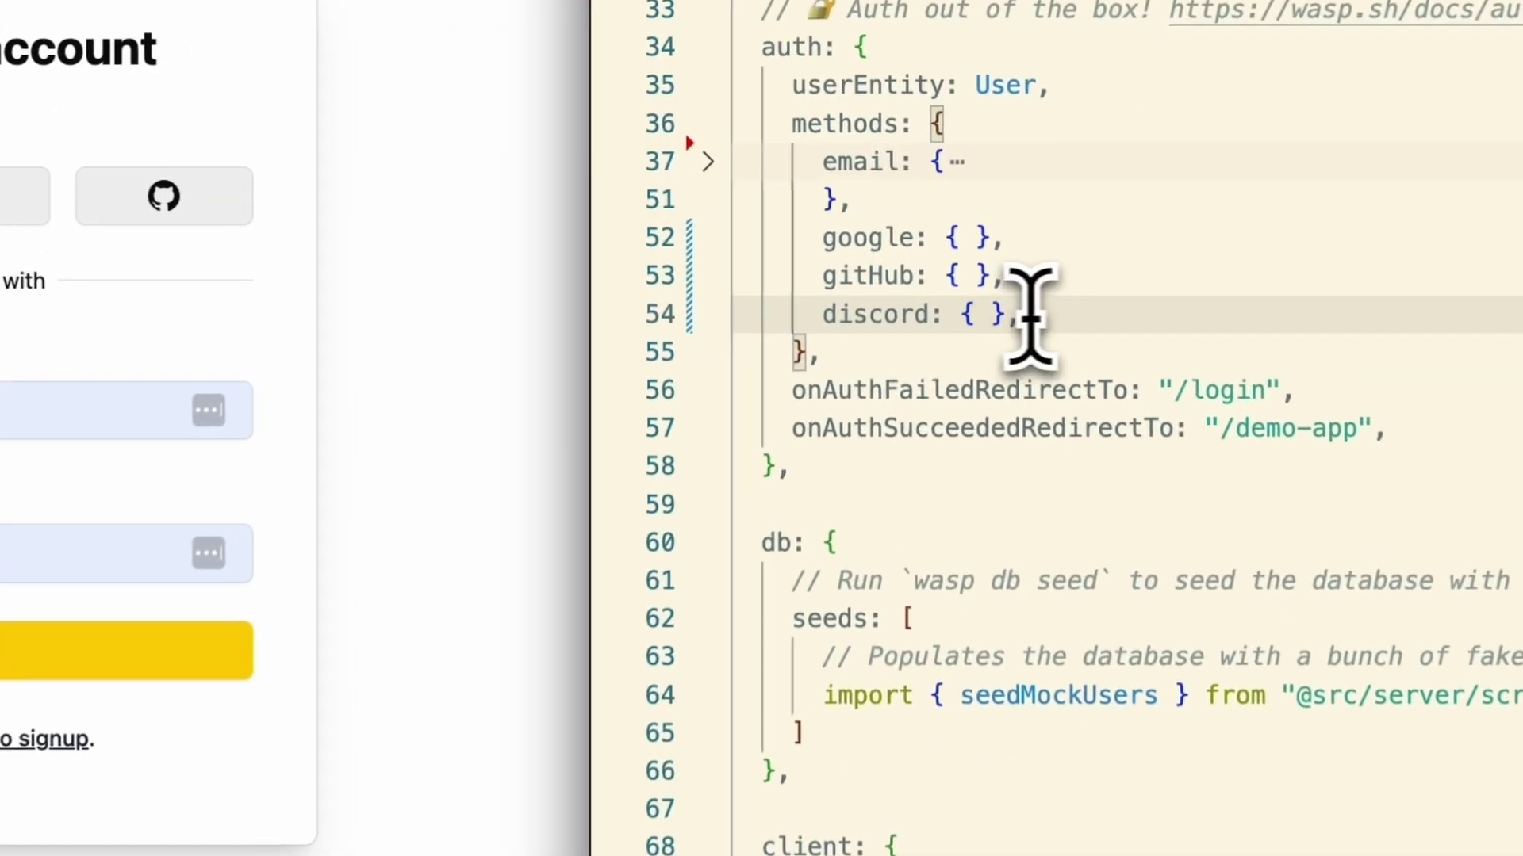
# Paste a 'slack: { }' line after discord under auth.methods in main.wasp
pyautogui.write('slack: { },')
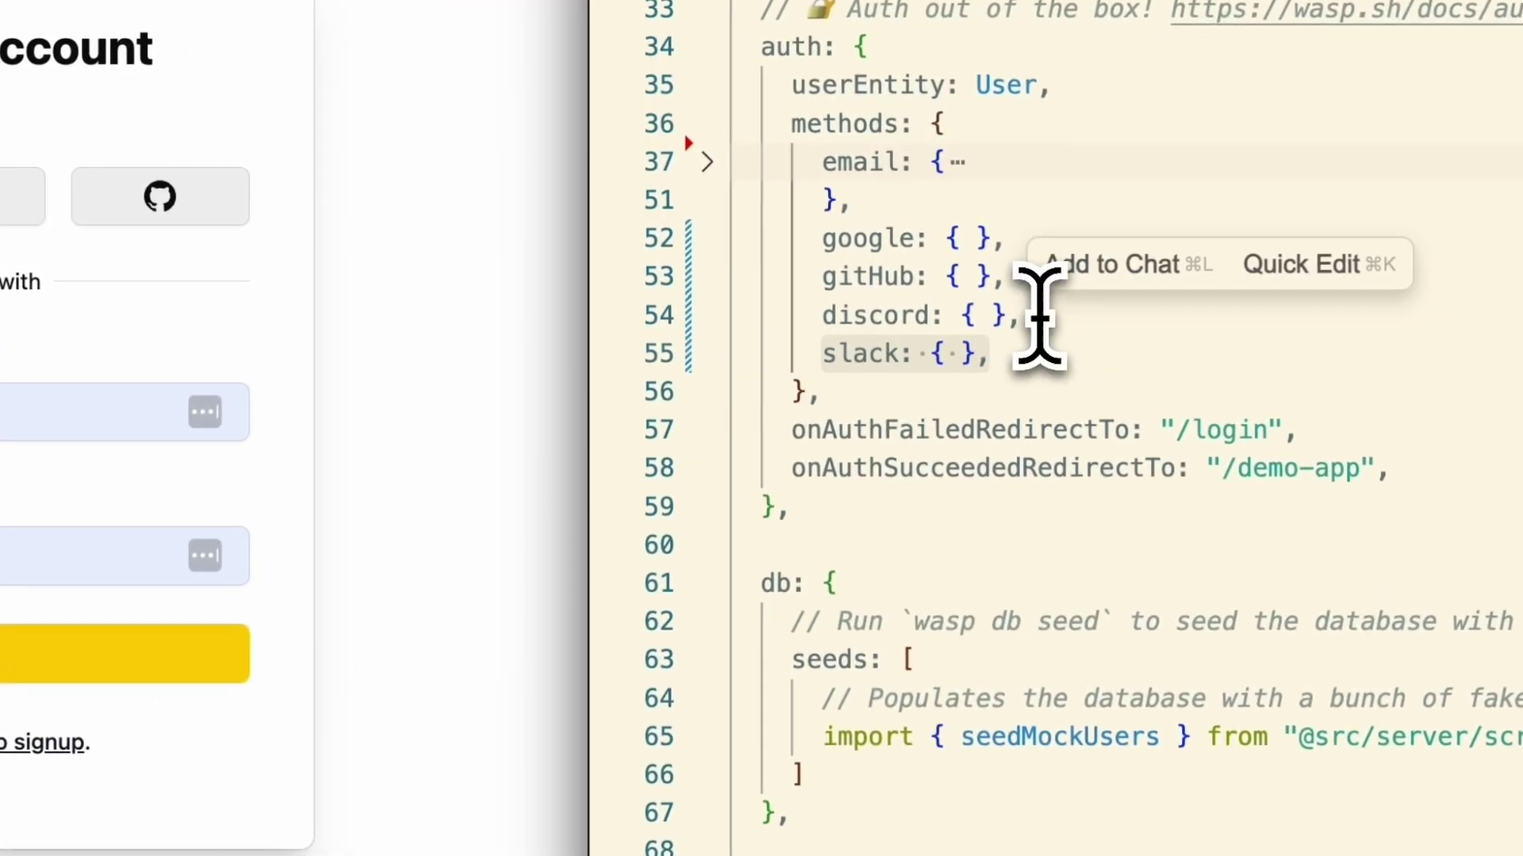
pyautogui.click(1037, 353)
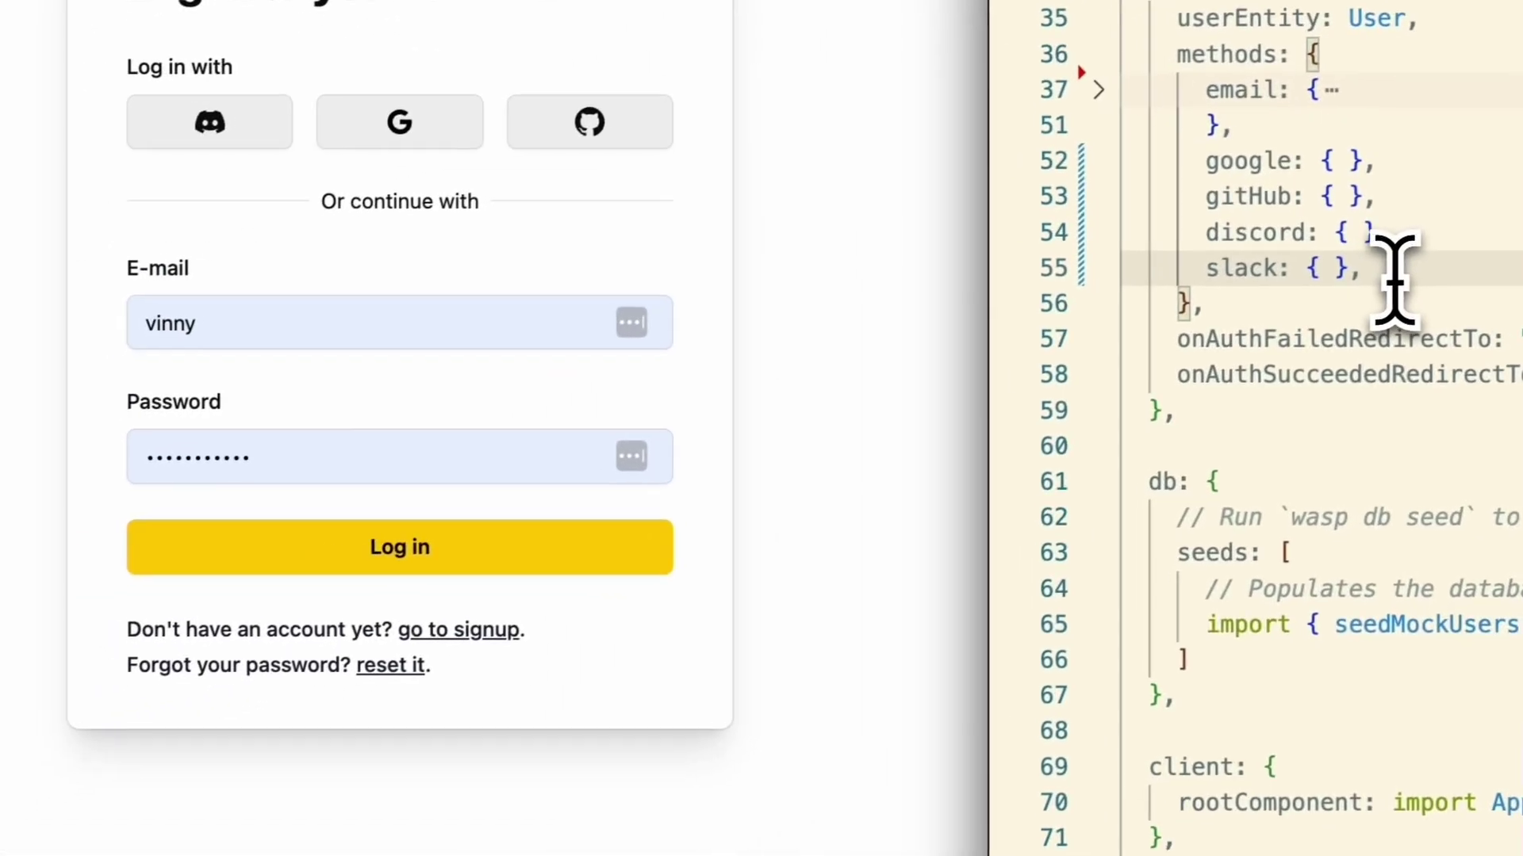